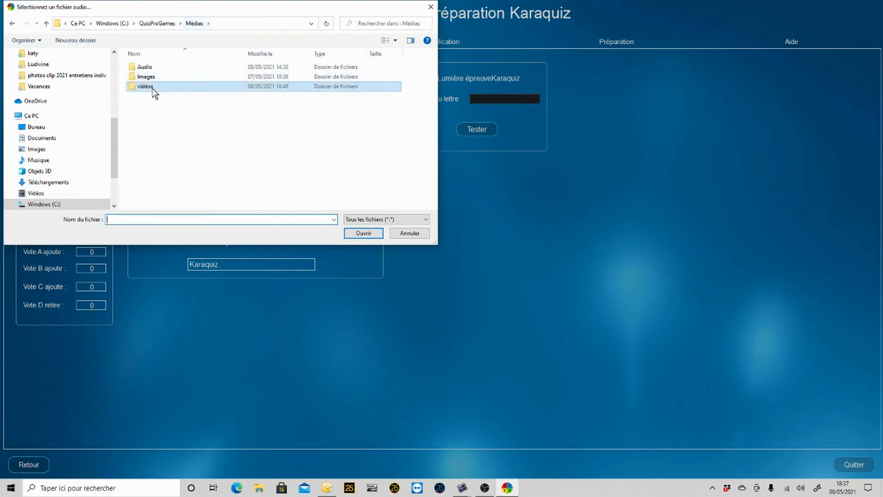
Choose Karaquiz.m4v from the Jingles Vidéo folder as the intro video, then preview it and close the preview
double_click(153, 87)
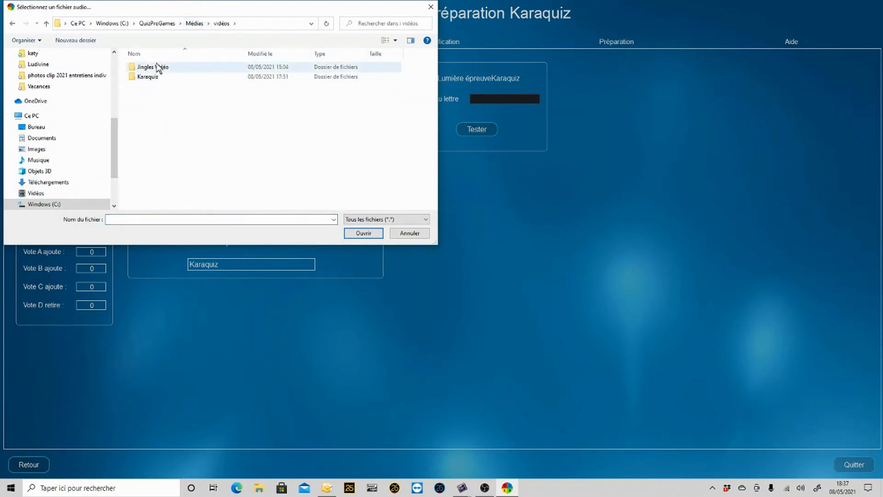
double_click(159, 67)
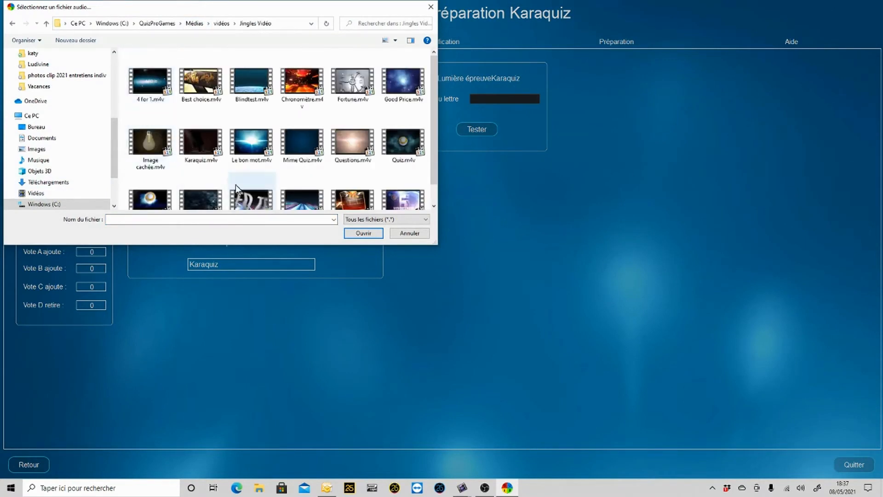
double_click(198, 137)
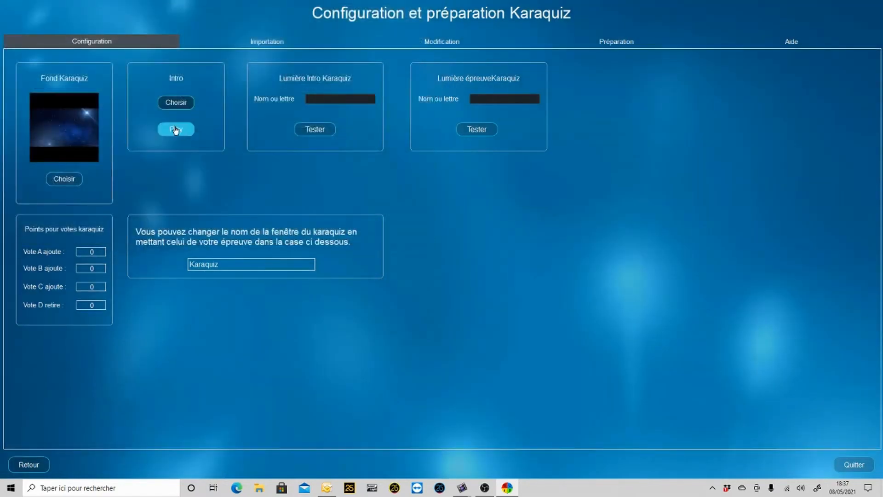
click(177, 130)
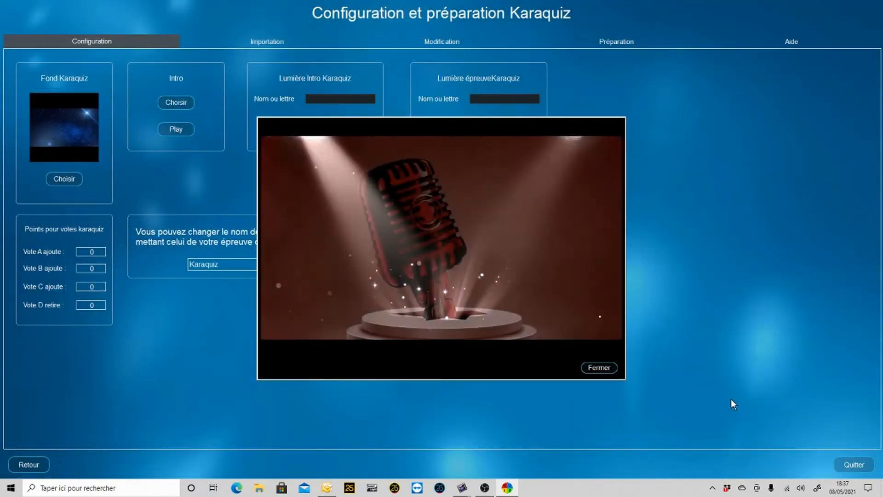
click(599, 368)
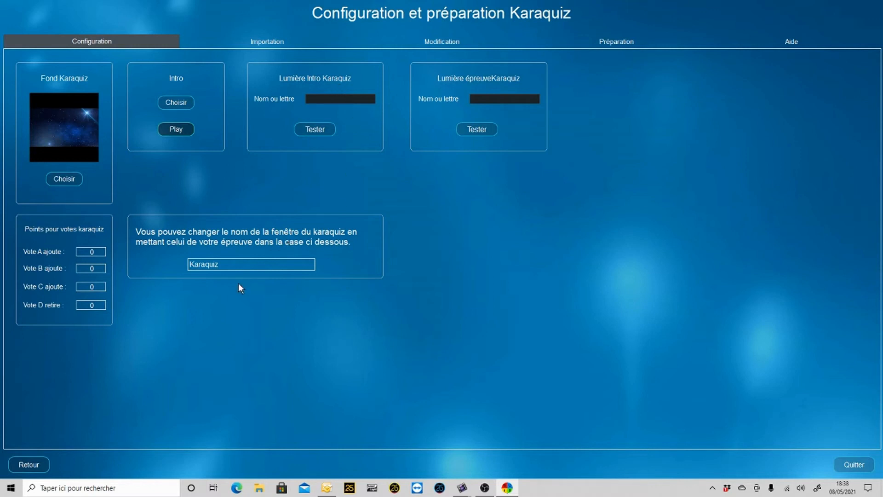
Set the Karaquiz vote points to 15 for vote A, 10 for vote B, 5 for vote C and 5 for vote D
double_click(224, 266)
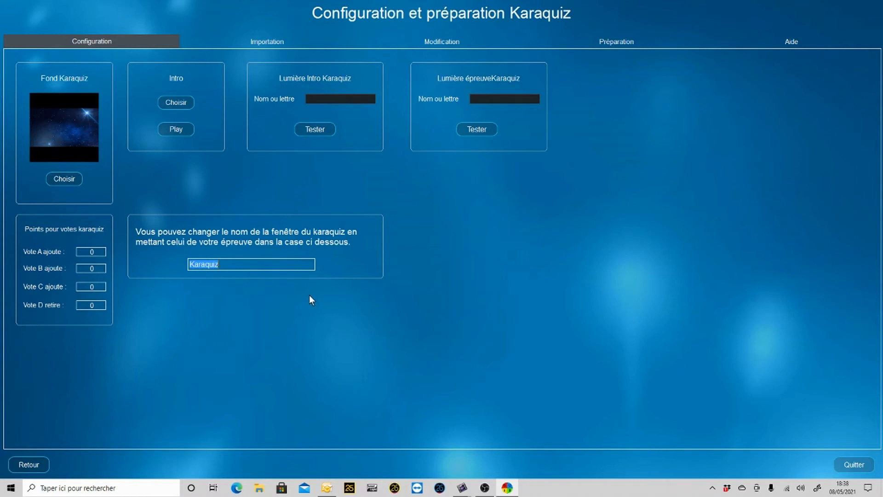
click(91, 252)
text(15)
click(91, 268)
text(10)
click(92, 287)
text(5)
key(Tab)
text(5)
Import all the video titles from the Karaquiz folder under Médias > vidéos
click(265, 40)
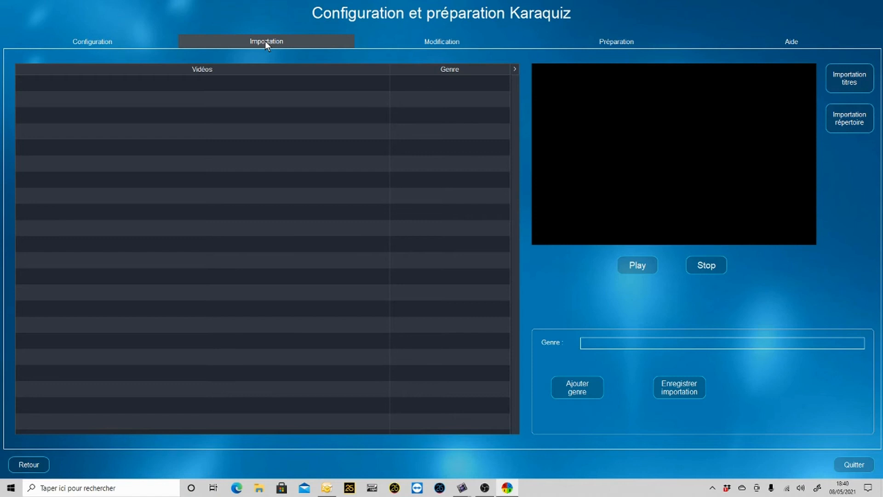
click(849, 83)
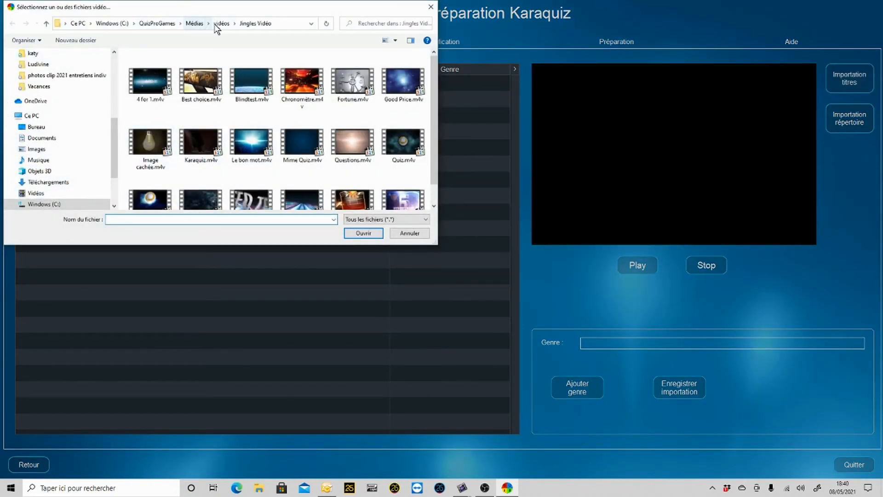
click(195, 23)
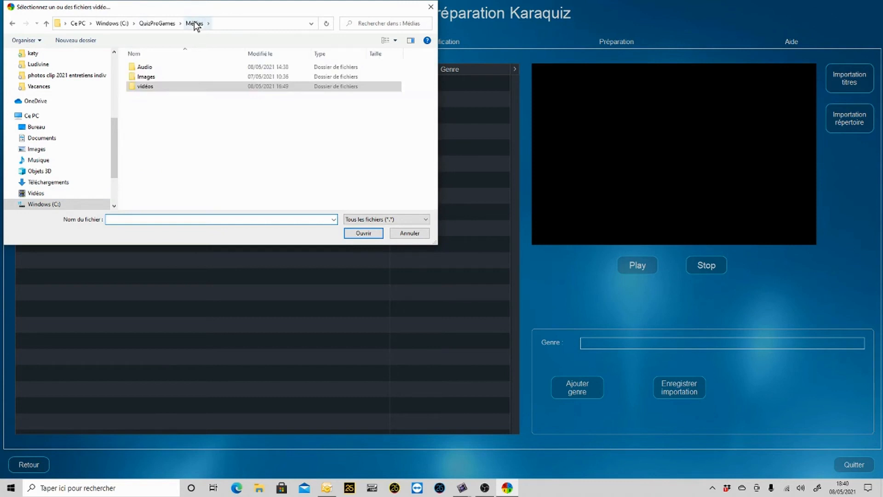
double_click(166, 89)
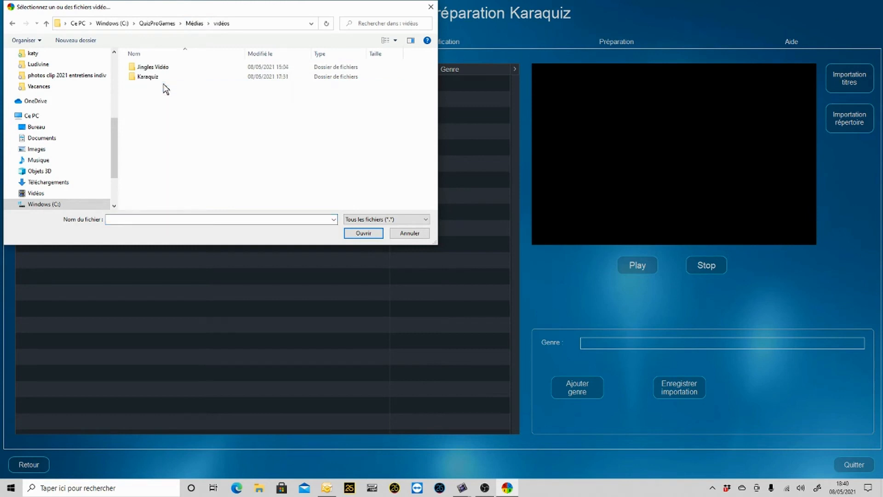
double_click(148, 77)
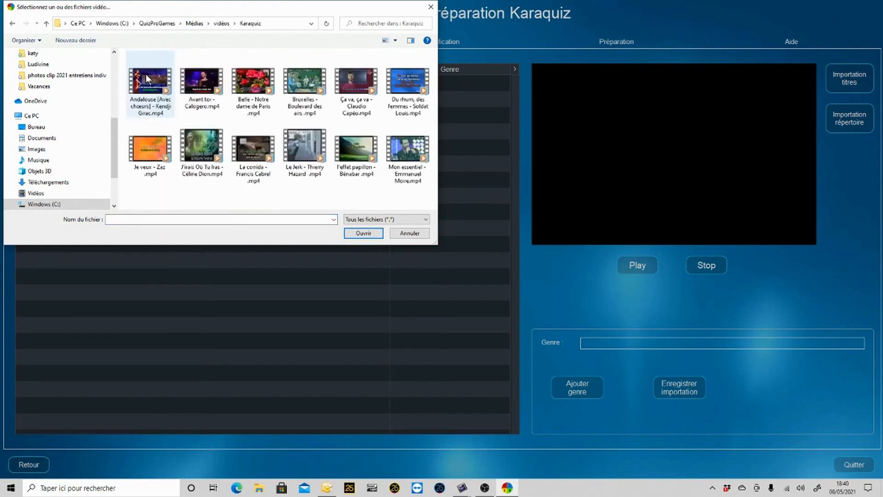
click(146, 75)
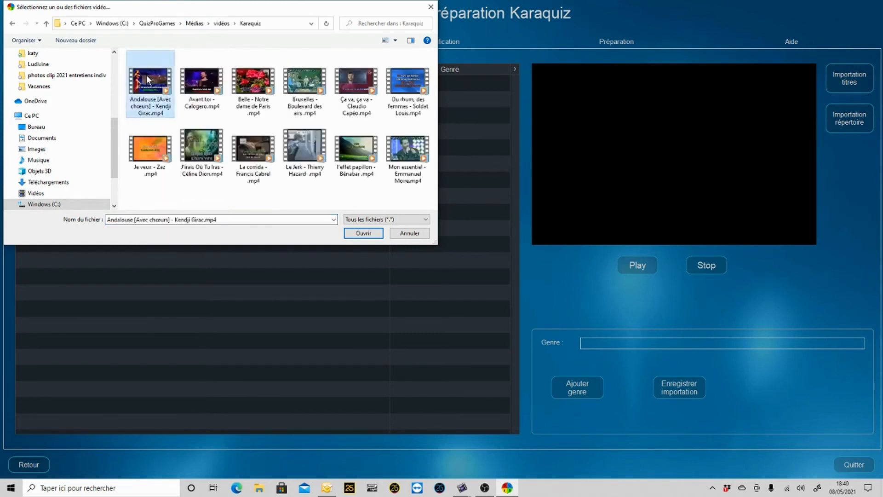
key(ctrl+a)
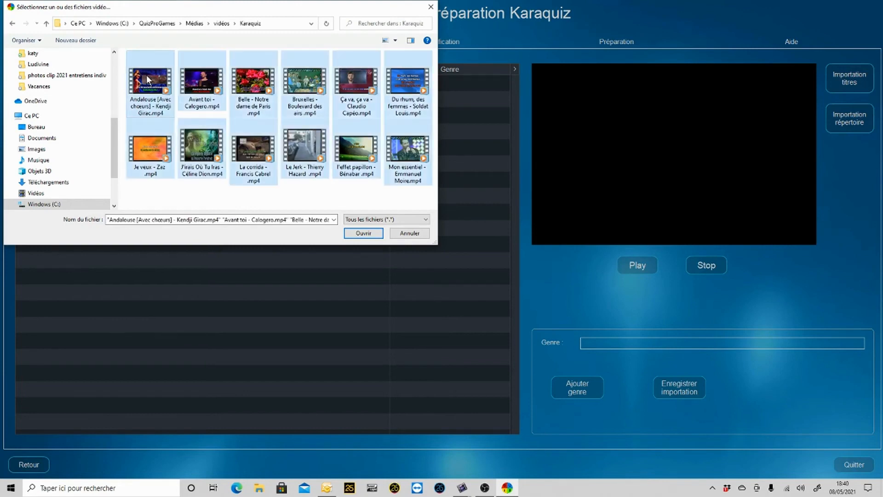
click(363, 233)
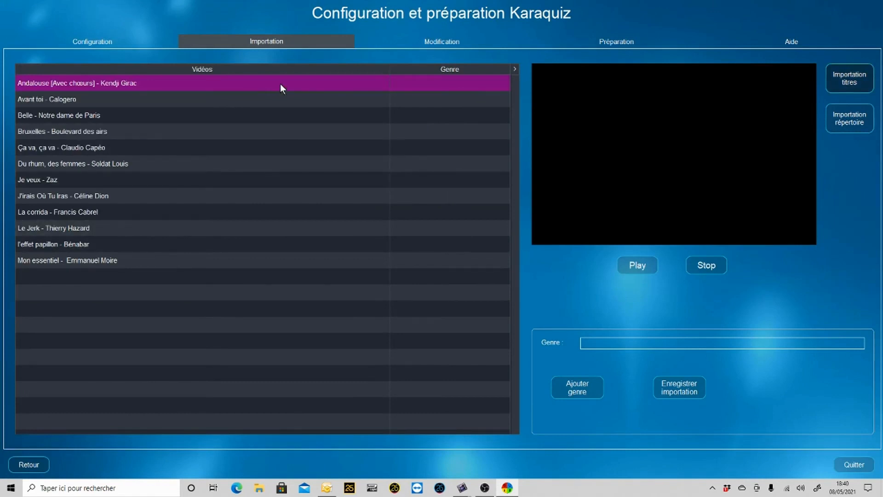
Assign the genre "Karaoké 1" to all the imported videos
click(465, 79)
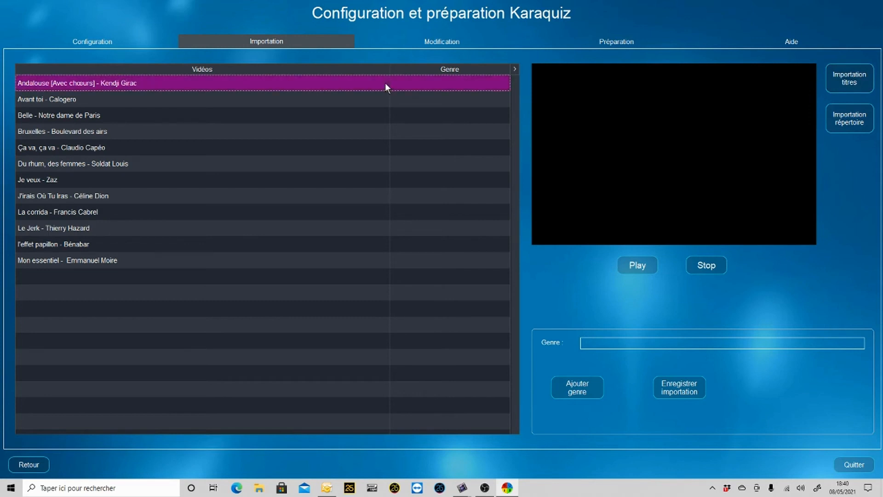
key(ctrl+a)
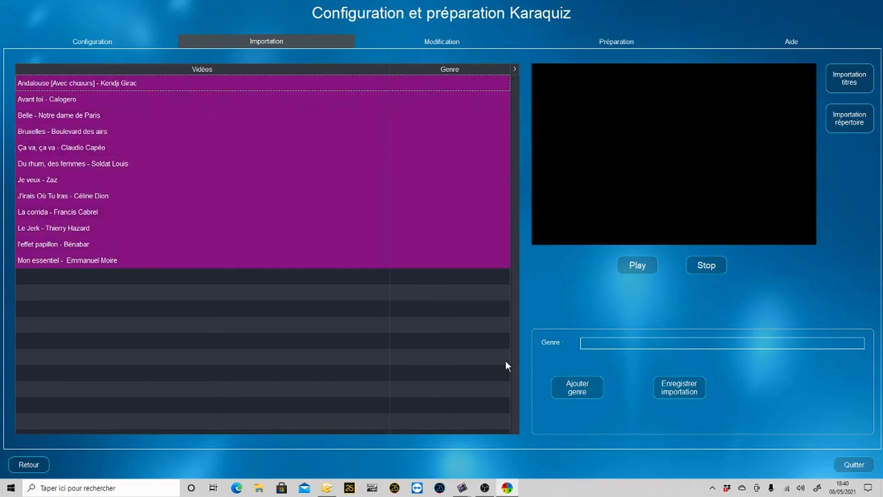
click(583, 343)
text(Karaoké 1)
click(577, 386)
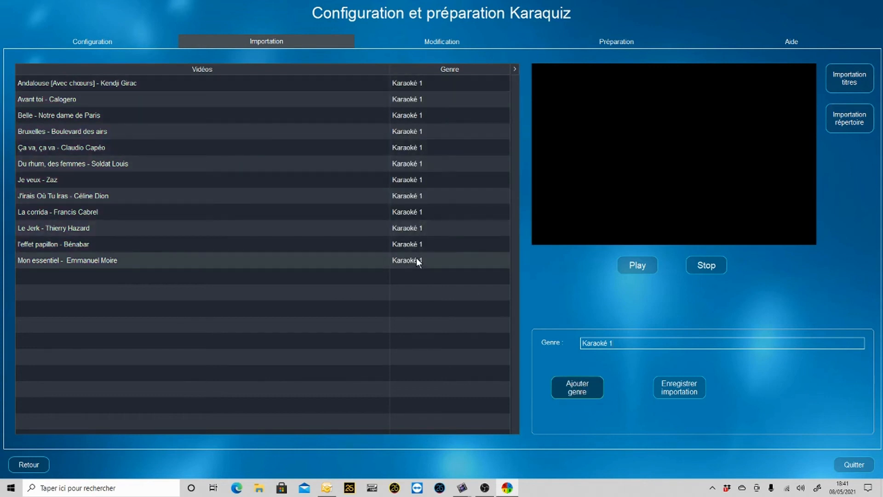
Preview an imported video and save the import
click(220, 83)
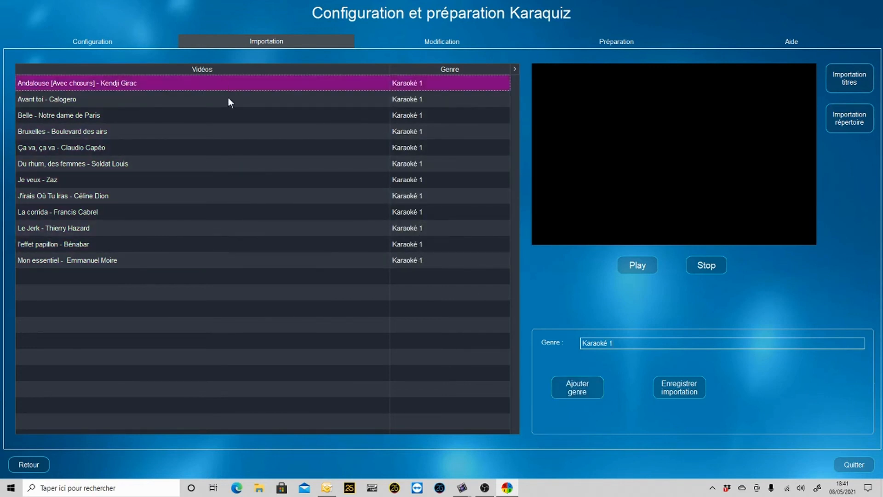
click(635, 269)
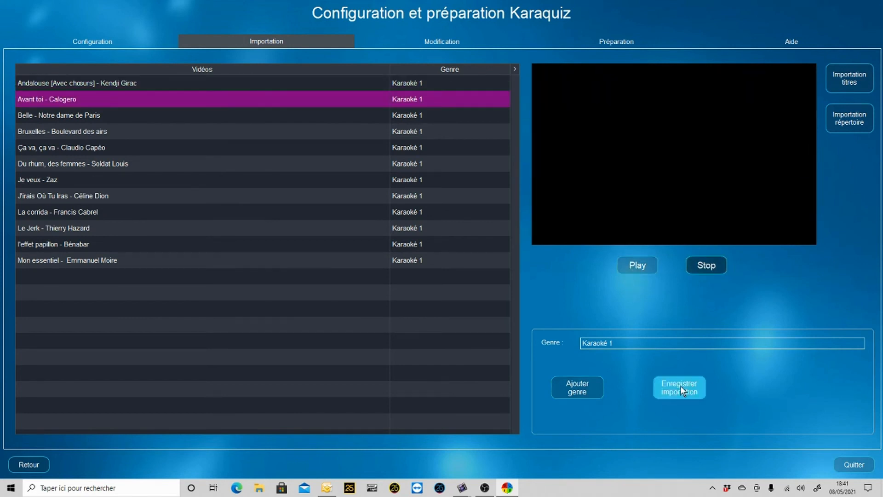
click(681, 387)
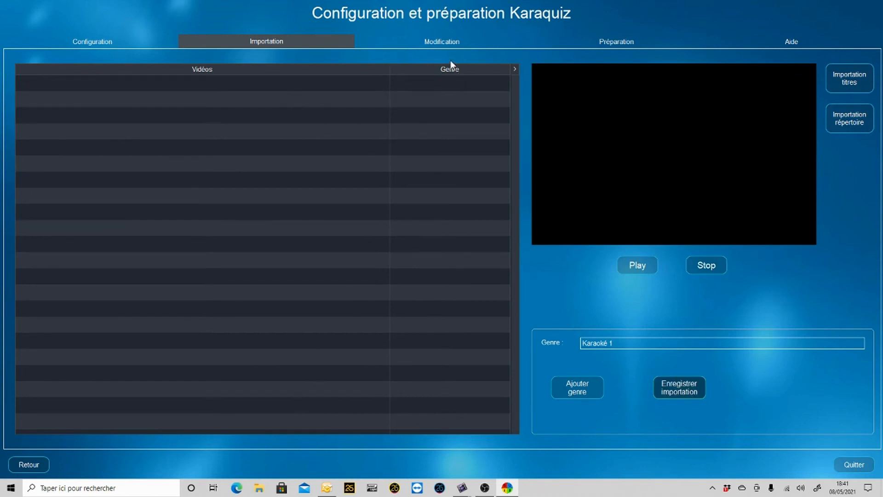
Show the videos of the Karaoké 1 genre in the modification list
click(437, 43)
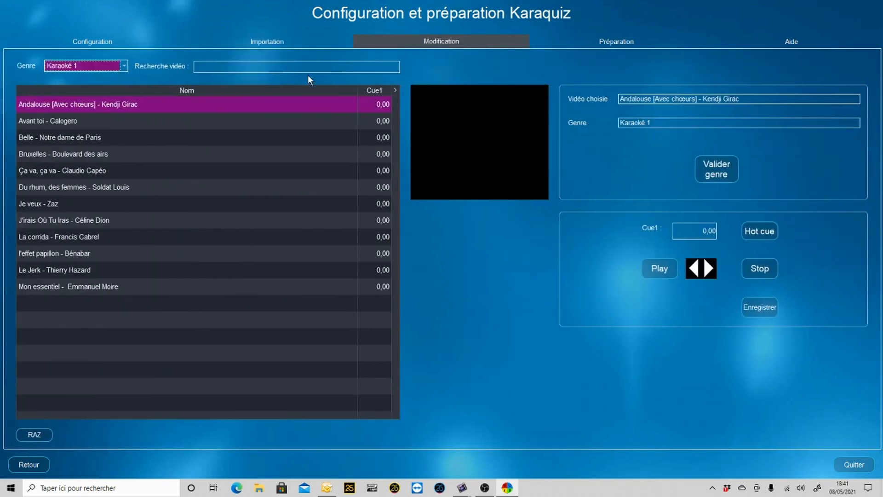
click(74, 67)
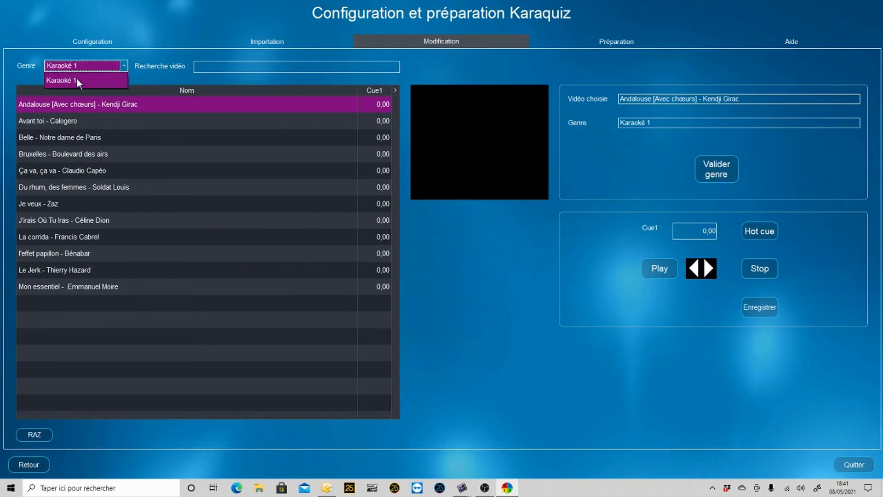
click(76, 80)
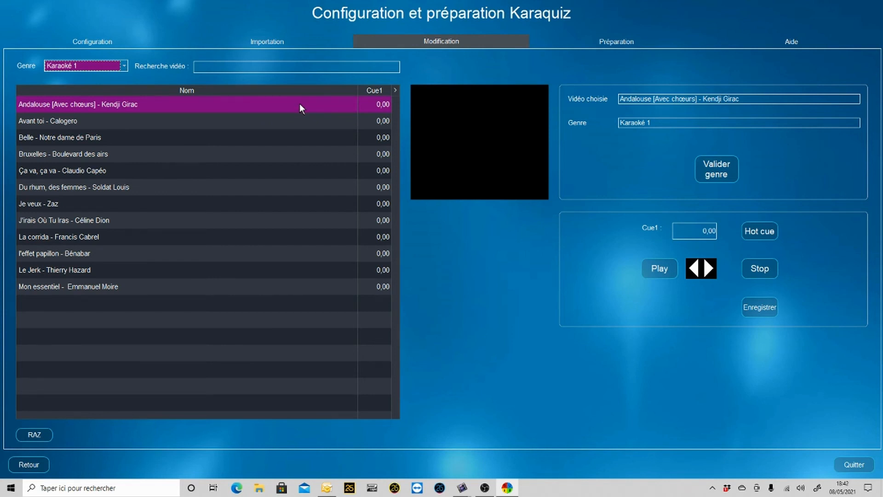
In the Karaquiz preparation, assign Mon essentiel, l'effet papillon, Le Jerk and La corrida to slots 1 to 4
click(611, 43)
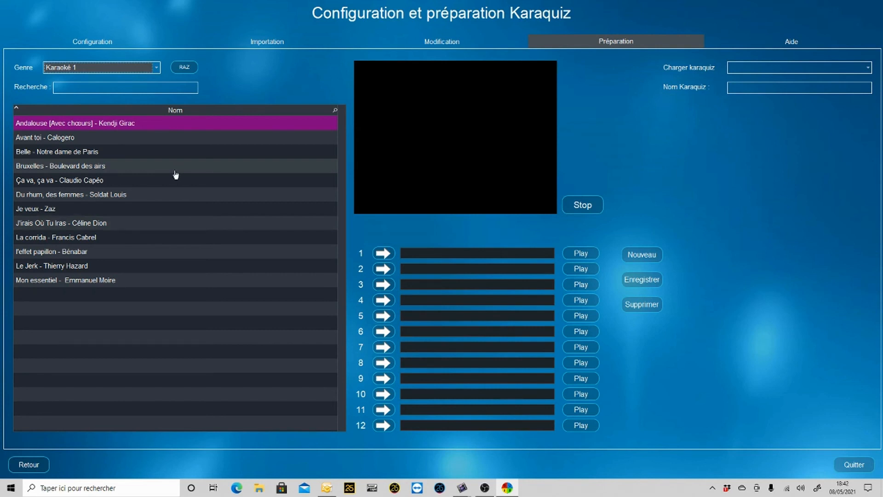
click(155, 127)
click(385, 254)
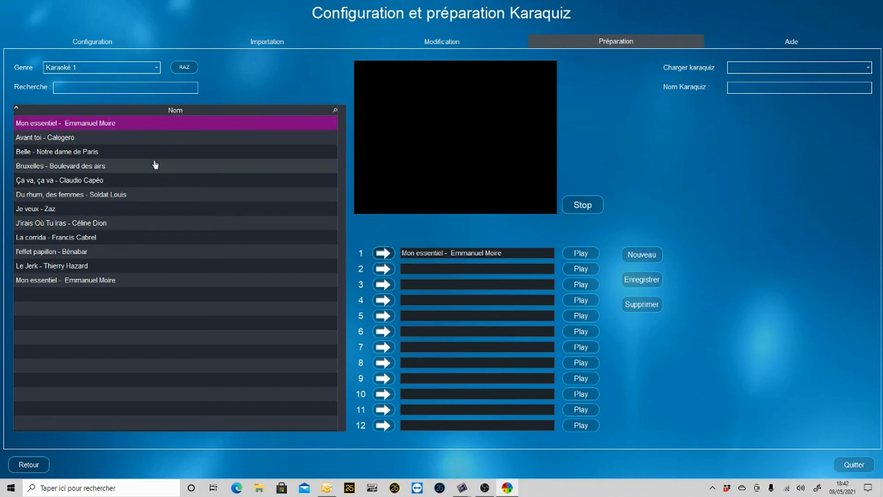
click(138, 138)
click(375, 269)
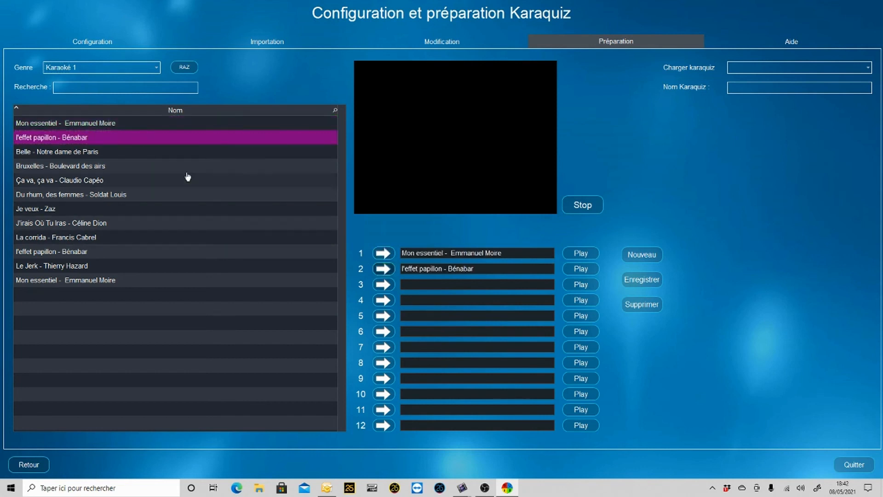
click(170, 151)
click(382, 284)
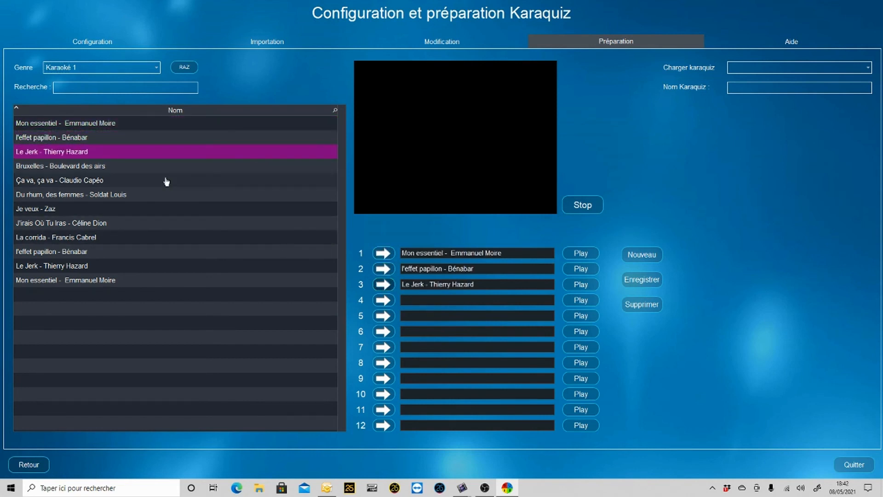
click(164, 168)
click(379, 299)
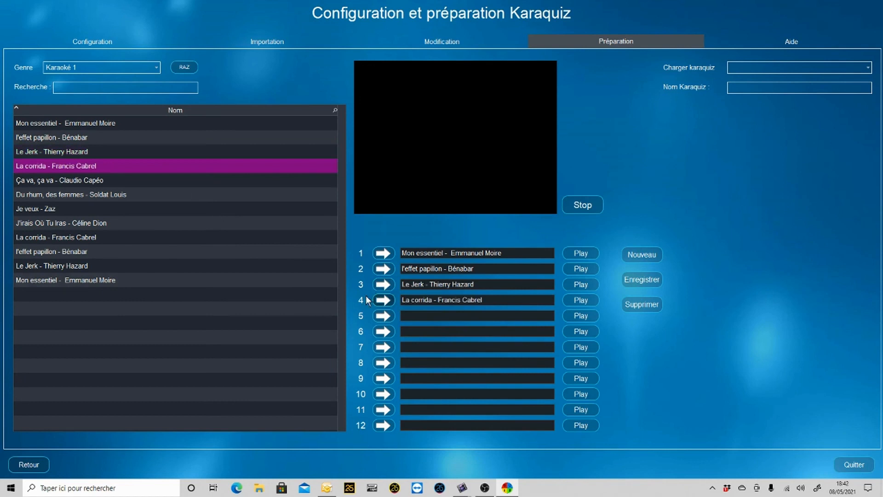
Assign J'irais Où Tu Iras, Je veux, Du rhum, des femmes and Ça va, ça va to slots 5 to 8
click(168, 180)
click(383, 317)
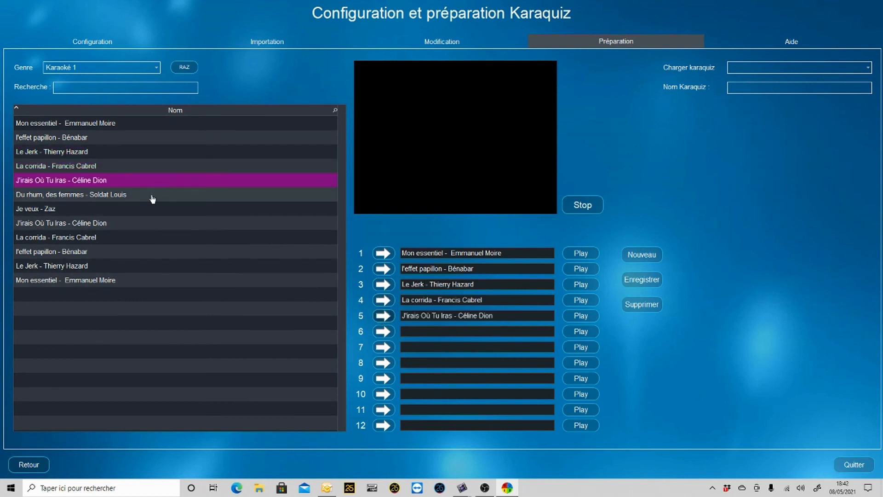
click(151, 195)
click(383, 333)
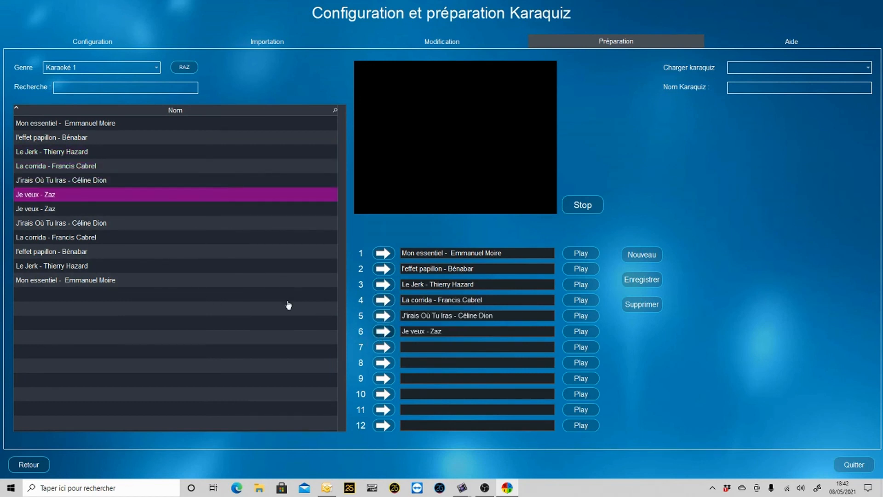
click(134, 214)
click(382, 347)
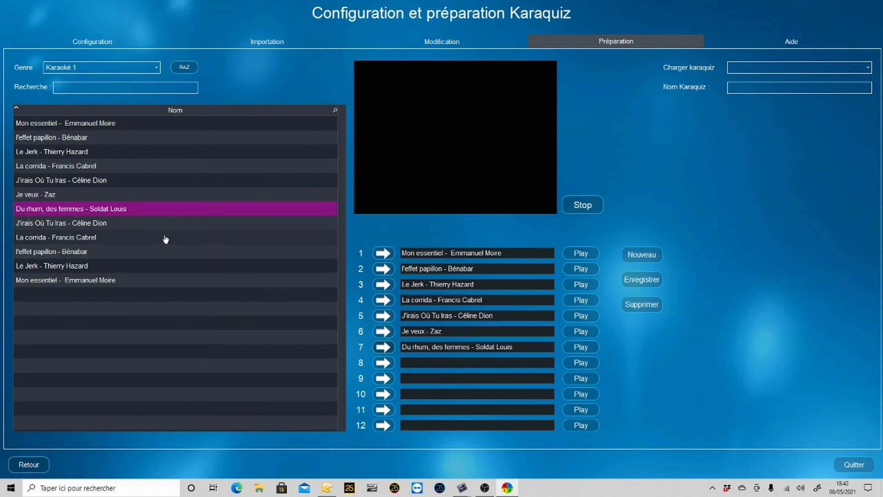
click(156, 225)
click(384, 362)
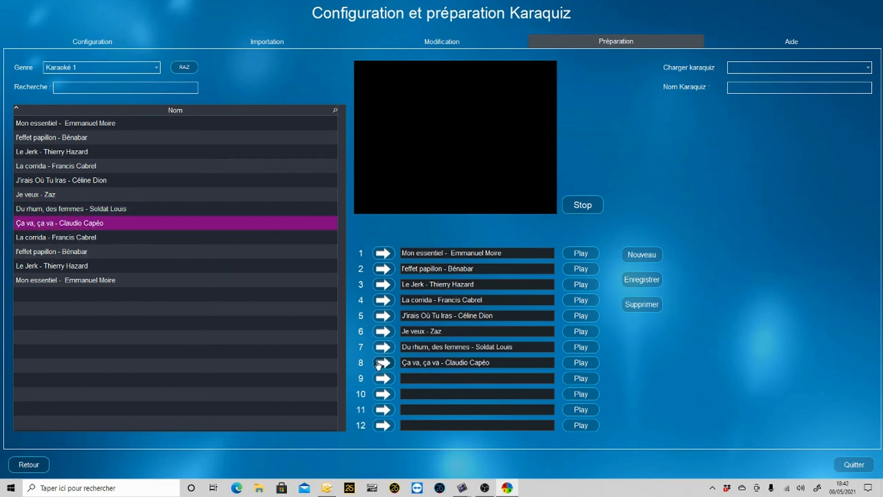
Assign Bruxelles, Belle, Avant toi and Andalouse [Avec chœurs] to slots 9 to 12 of the Karaquiz
click(174, 243)
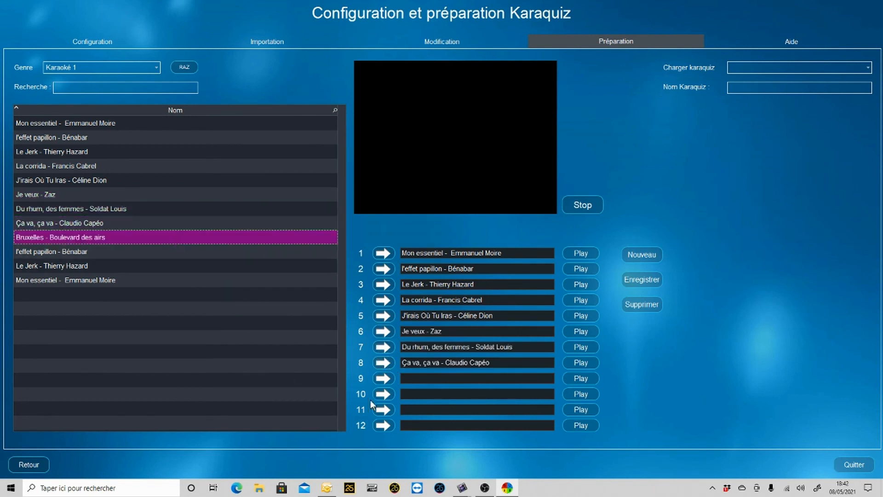
click(384, 378)
click(147, 257)
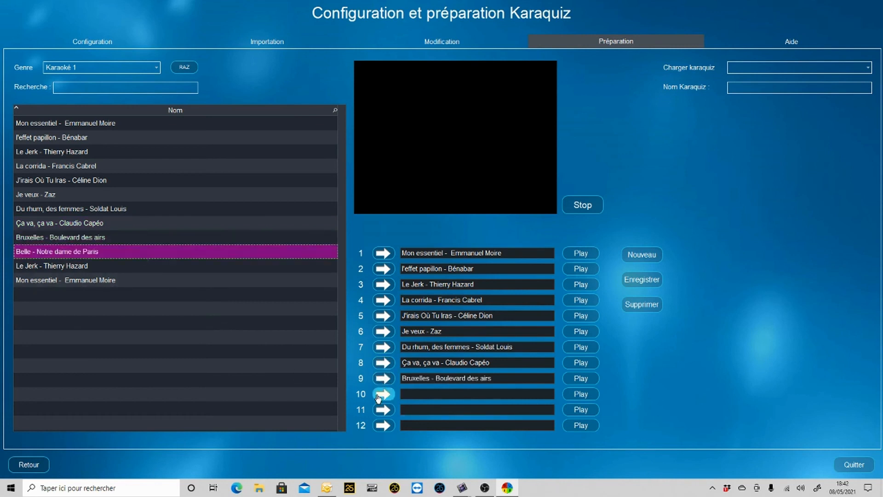
click(383, 394)
click(132, 271)
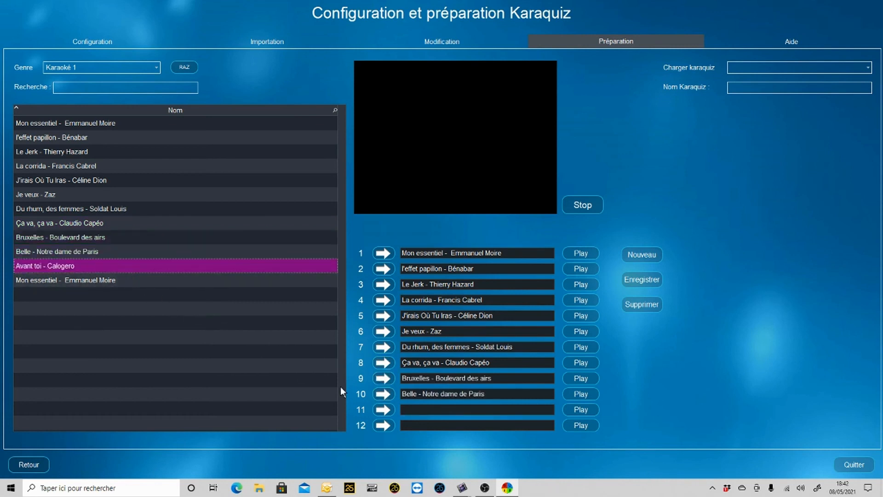
click(384, 410)
click(183, 282)
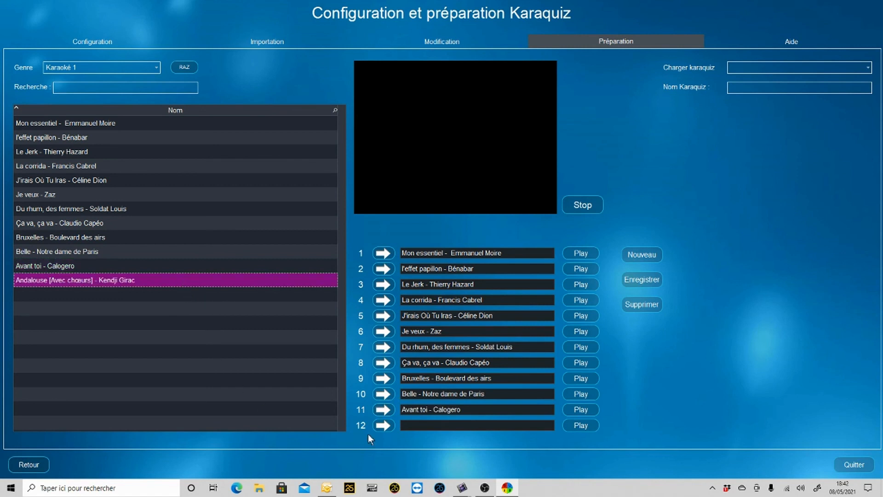
click(383, 425)
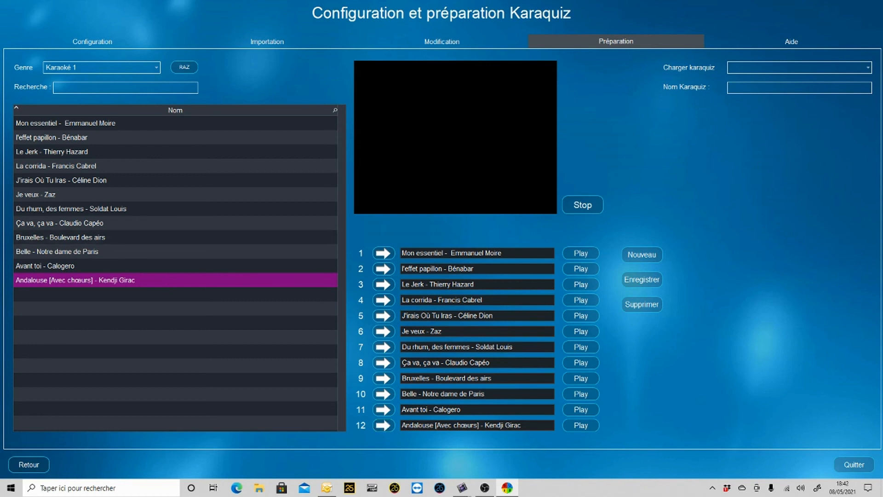
Name the Karaquiz "Karaquiz liste1" and save it, confirming the save
text(Karaquiz liste1)
click(643, 278)
click(454, 275)
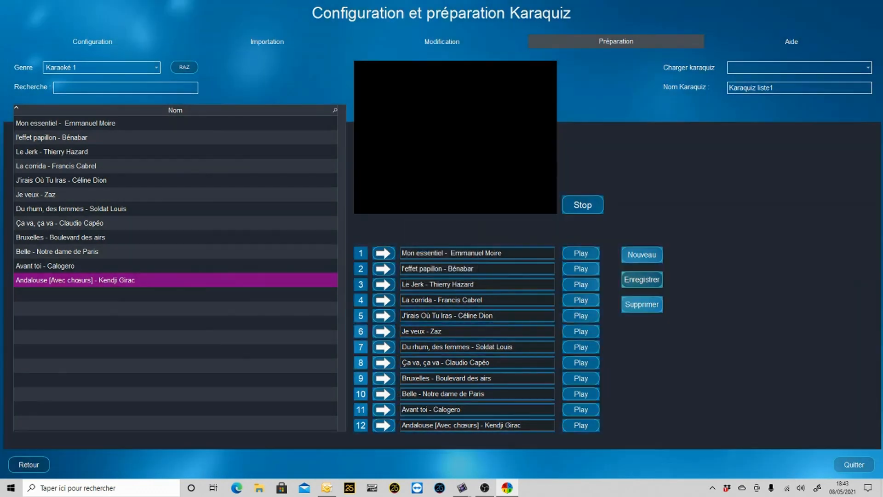
Start a new empty Karaquiz and set the song list's genre to Karaoké 1
click(642, 259)
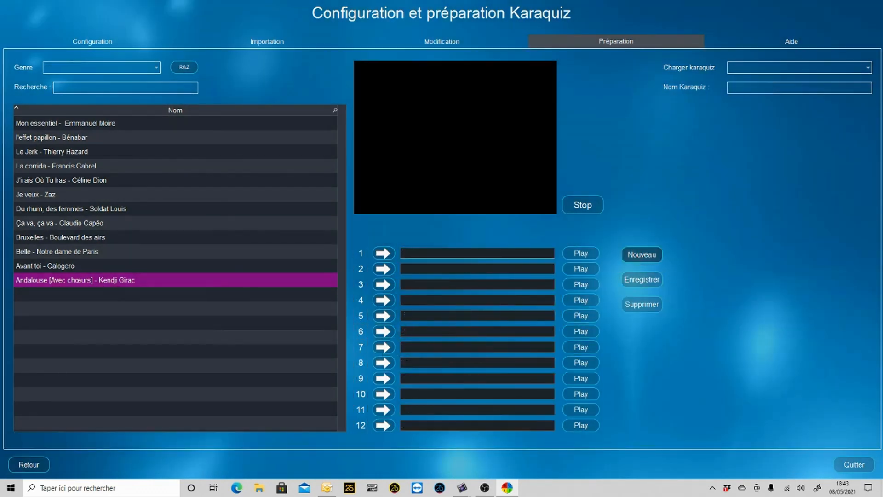
click(88, 69)
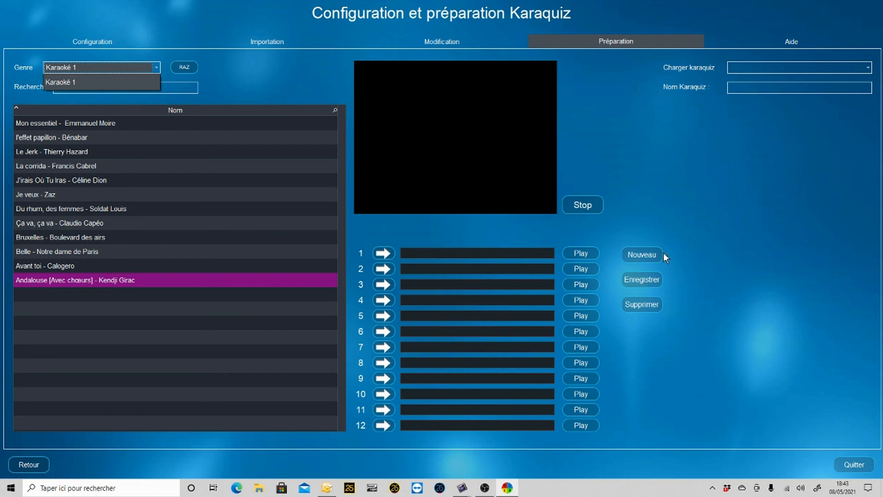
click(764, 67)
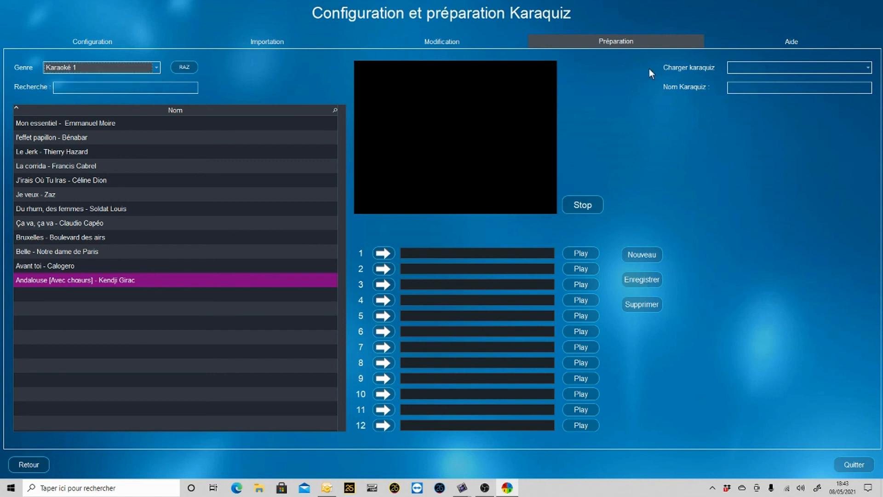
Load the saved Karaquiz liste1, preview the song in slot 1 and stop its playback
click(865, 70)
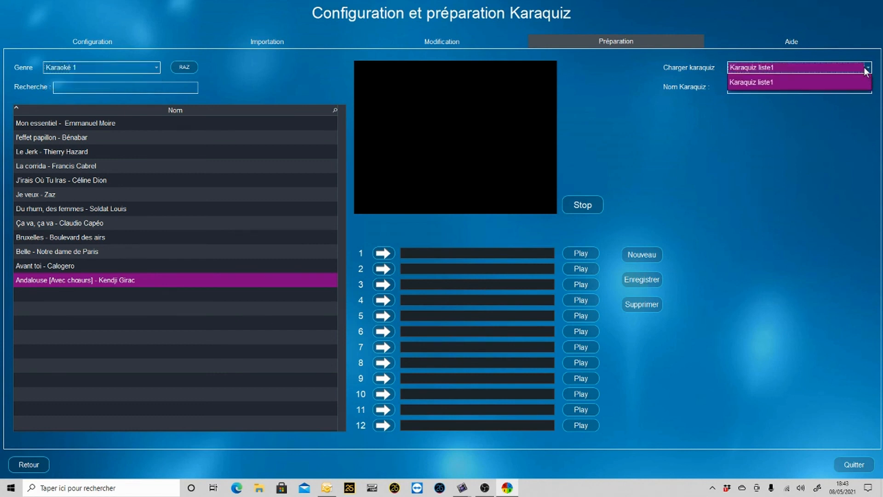
click(780, 81)
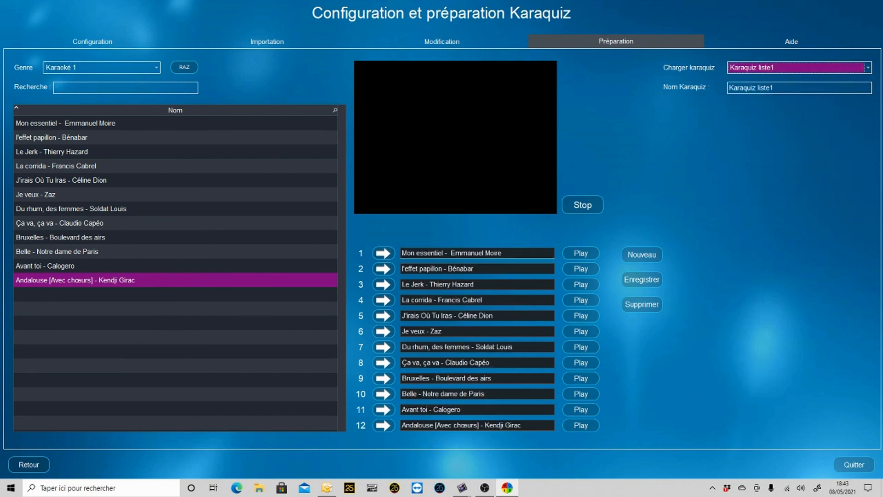
click(581, 253)
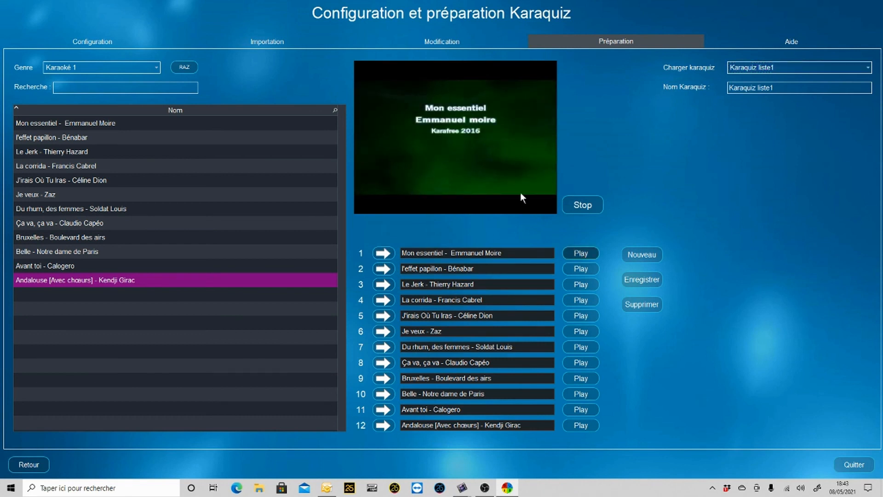
click(584, 205)
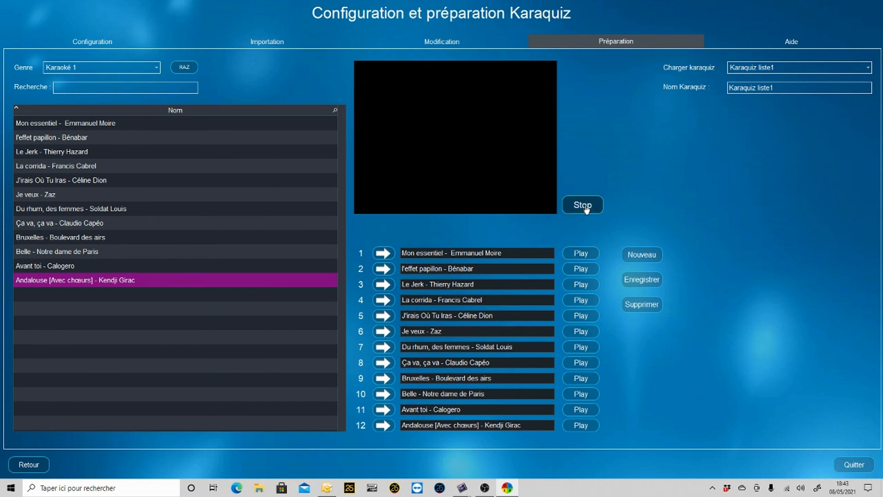